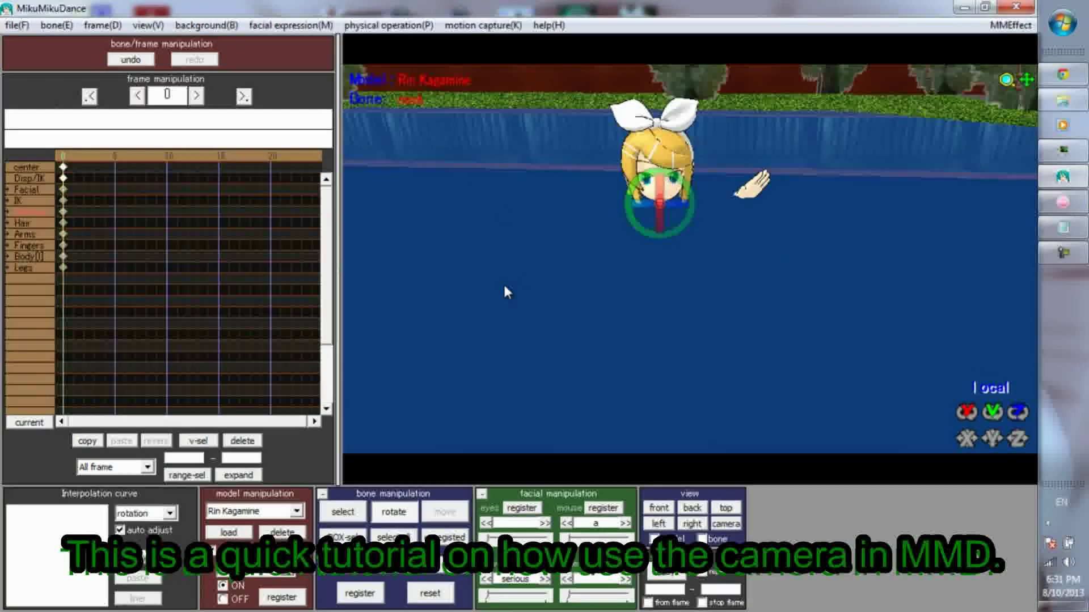
Switch to camera editing, frame a close-up of the model's head at distance -43, and register the view at frame 0
right_click_drag(539, 274, 930, 322)
key("Return")
middle_click_drag(929, 323, 794, 227)
right_click_drag(797, 228, 678, 228)
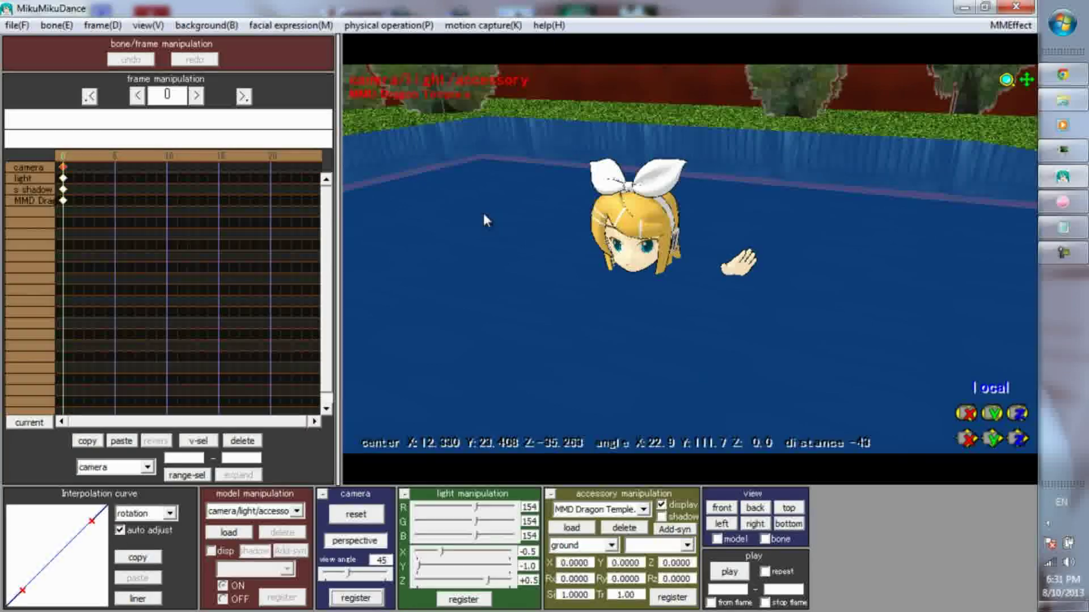
Switch to the Rin Kagamine model and register its current pose at frame 0
key("Down")
key("Return")
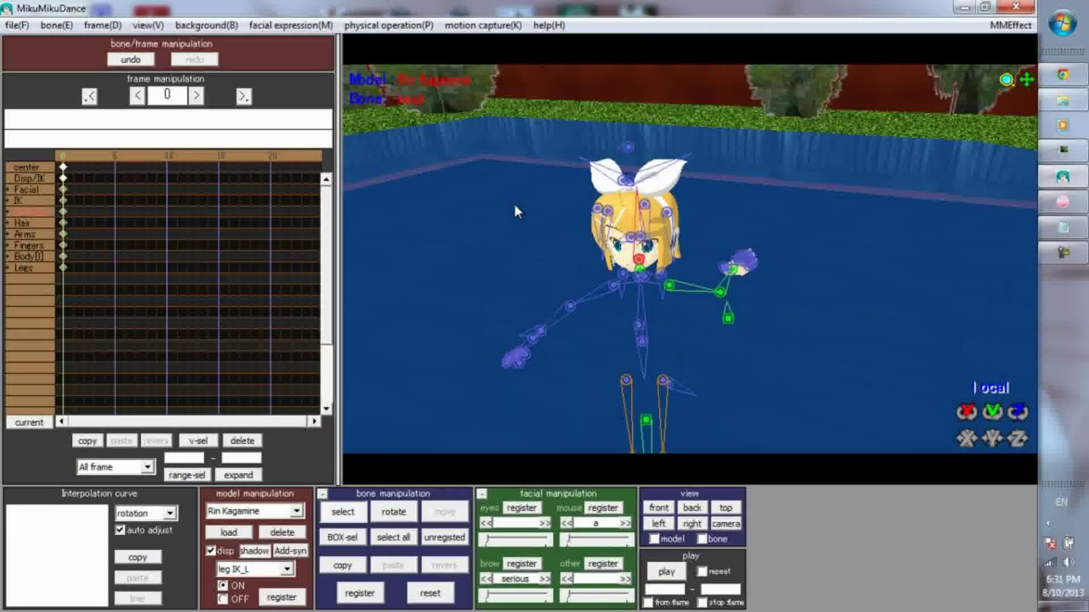
key("Return")
key("Right")
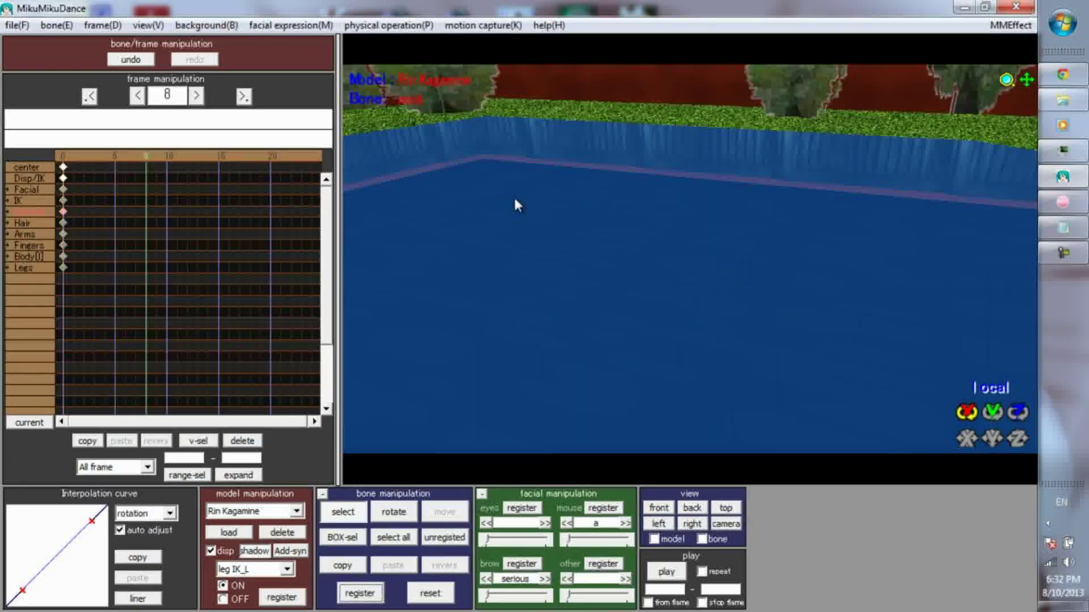
key("ctrl+z")
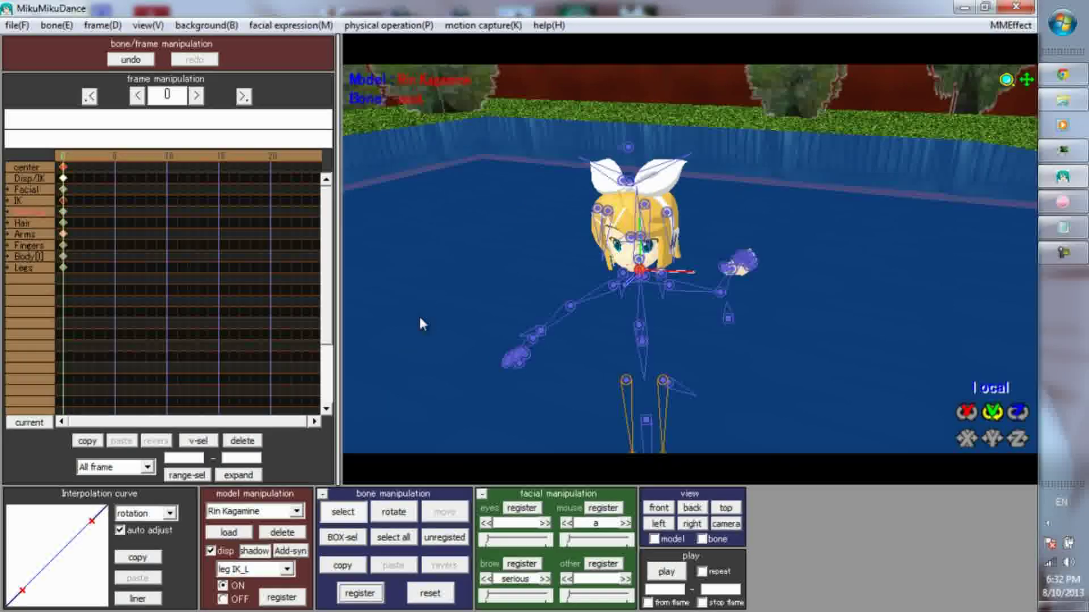
Turn the model's head slightly and register the pose at frame 11
key("Right")
key("Right")
key("Right")
key("Right")
key("Right")
key("Right")
key("Right")
key("Right")
key("Right")
key("Right")
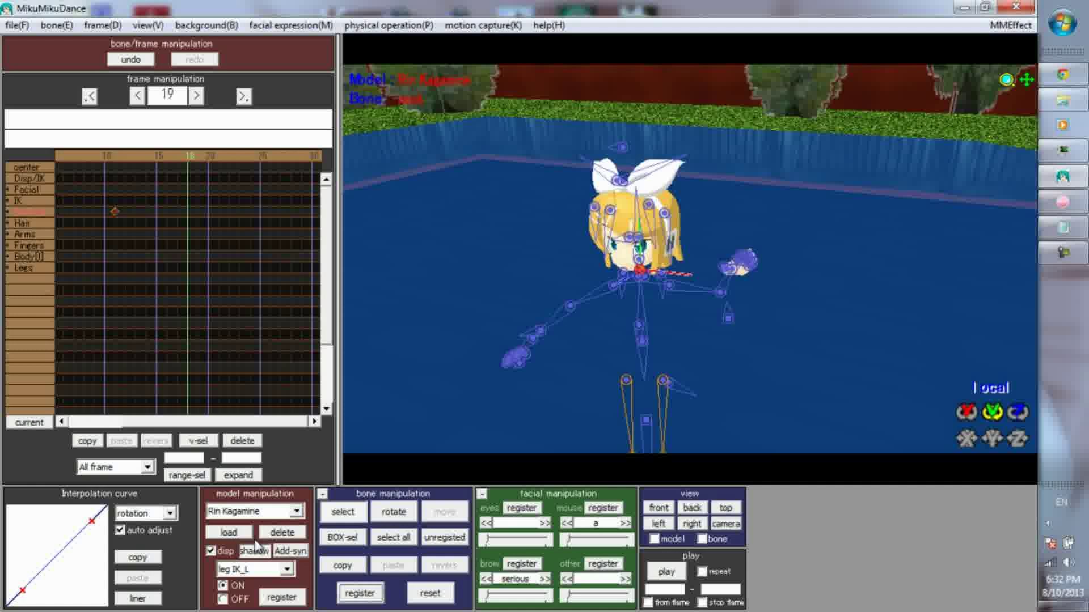
Advance to frame 79, turn the model's head the other way, and register the pose
key("Right")
key("Right")
key("Right")
key("Right")
key("Right")
key("Right")
key("Right")
key("Right")
key("Right")
key("Right")
key("Right")
key("Right")
key("Right")
key("Right")
key("Right")
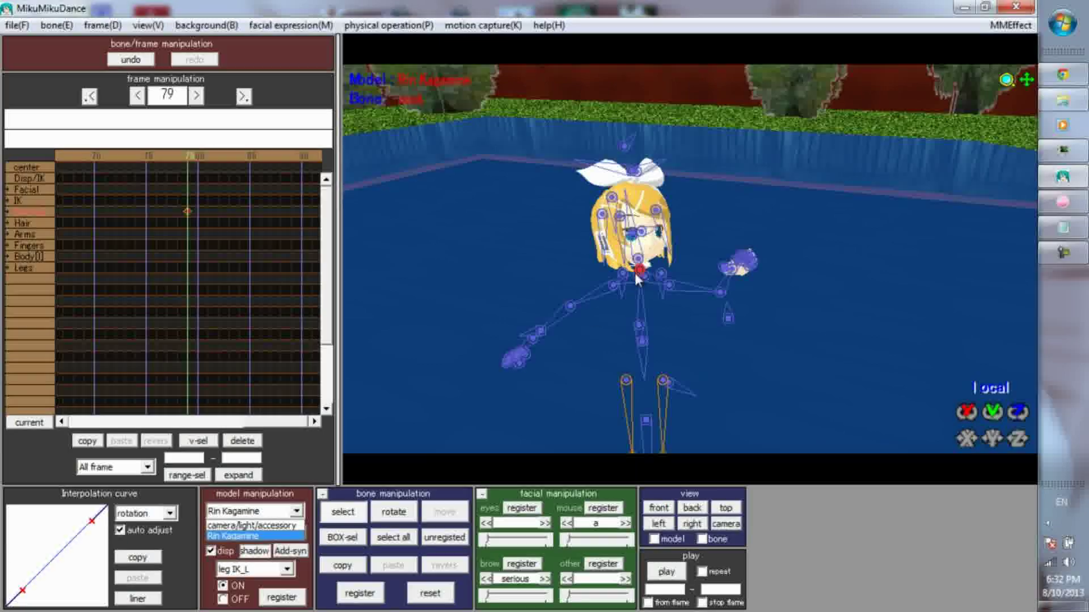
Switch to camera/light/accessory editing and step the timeline back to frame 11
key("Up")
key("Return")
key("Left")
key("Left")
key("Left")
key("Left")
key("Left")
key("Left")
key("Left")
key("Left")
key("Left")
key("Left")
key("Left")
key("Left")
key("Left")
key("Left")
key("Left")
key("Left")
key("Left")
key("Left")
key("Left")
key("Left")
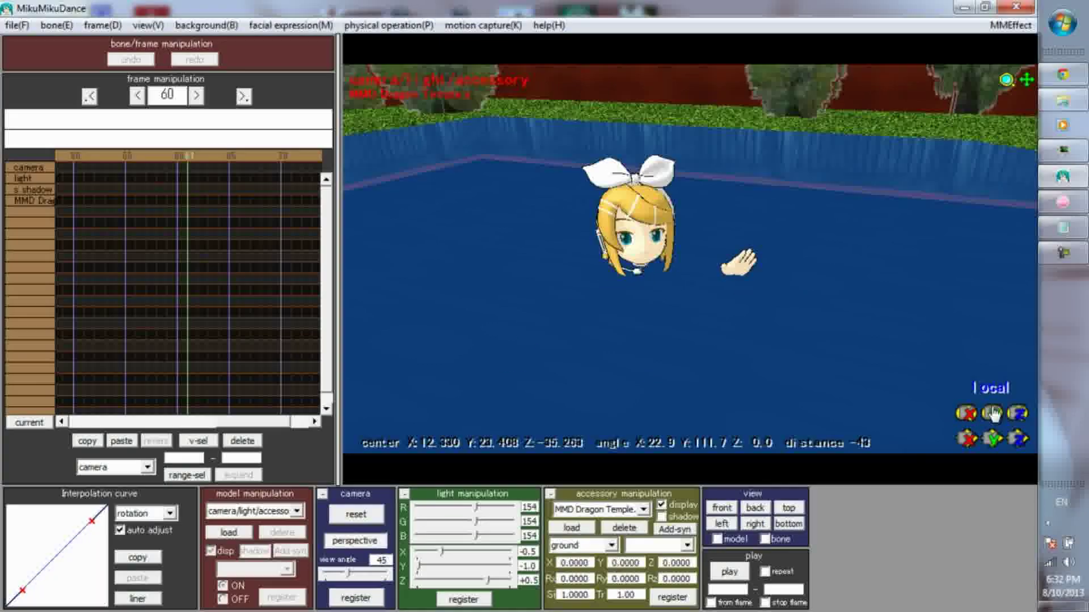
key("Left")
key("Left")
key("Left")
key("Left")
key("Left")
key("Left")
key("Left")
key("Left")
key("Left")
key("Left")
key("Left")
key("Left")
key("Left")
key("Left")
key("Left")
key("Left")
key("Left")
key("Left")
key("Left")
key("Left")
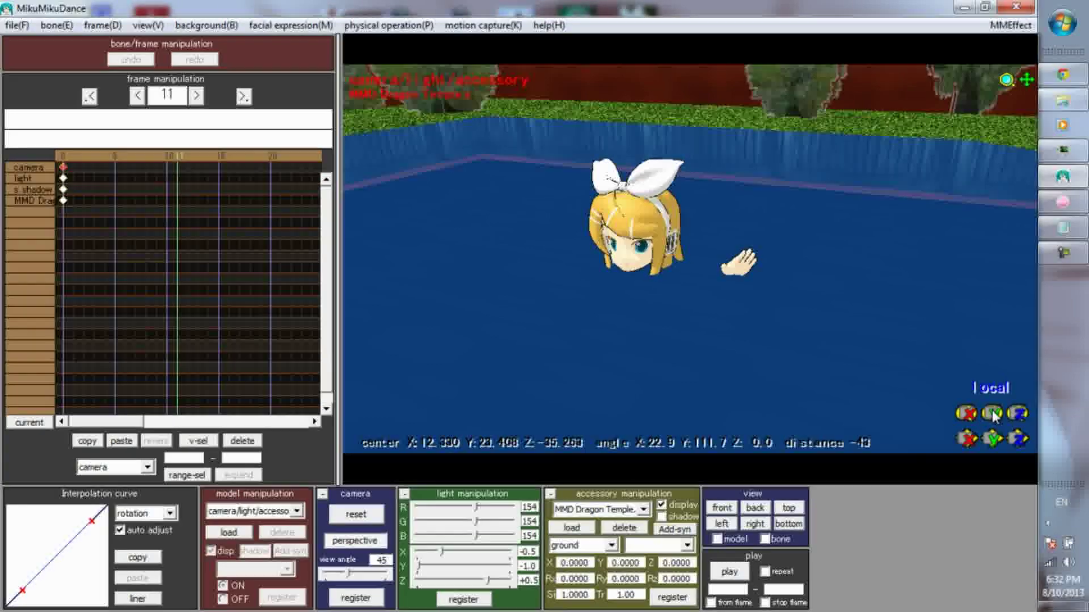
Rotate the camera to angle X 21.8, Y 123.2 and register the view at frame 14
key("Right")
key("Right")
key("Right")
key("Right")
key("Right")
key("Right")
key("Right")
key("Right")
key("Right")
key("Right")
key("Right")
key("Right")
key("Right")
key("Right")
key("Right")
key("Right")
key("Right")
key("Right")
key("Right")
key("Right")
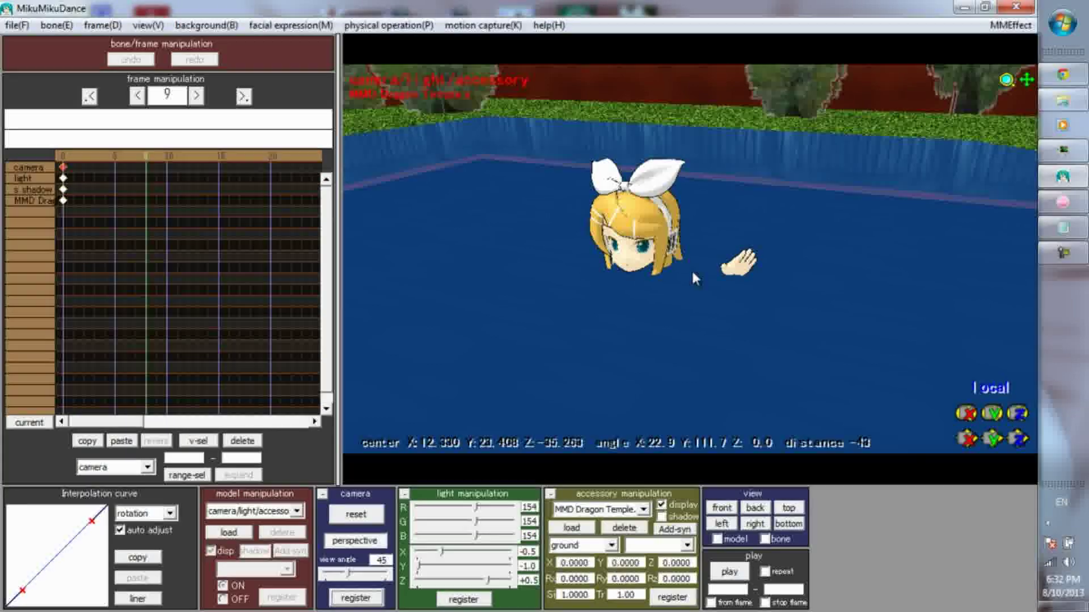
key("Left")
key("Left")
key("Left")
key("Left")
key("Left")
key("Left")
key("Left")
key("Left")
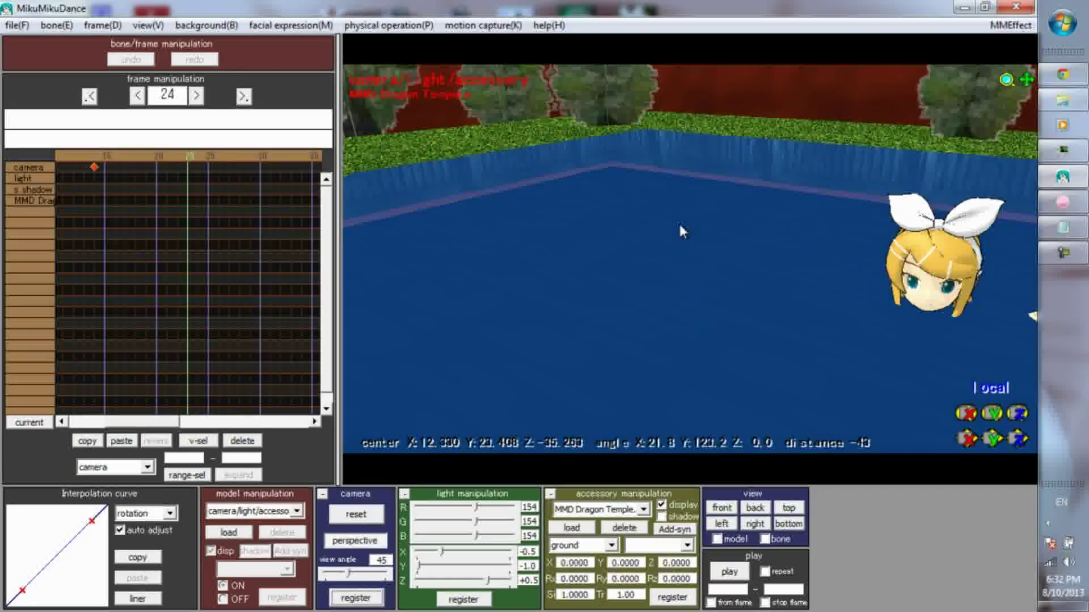
Advance to frame 76, rotate the camera up towards the temple tower at angle X -25.8, Y -1.7, and register it
key("Right")
key("Right")
key("Right")
key("Right")
key("Right")
key("Right")
key("Right")
key("Right")
key("Right")
key("Right")
key("Right")
key("Right")
key("Right")
key("Right")
key("Right")
key("Right")
key("Right")
key("Right")
key("Right")
key("Right")
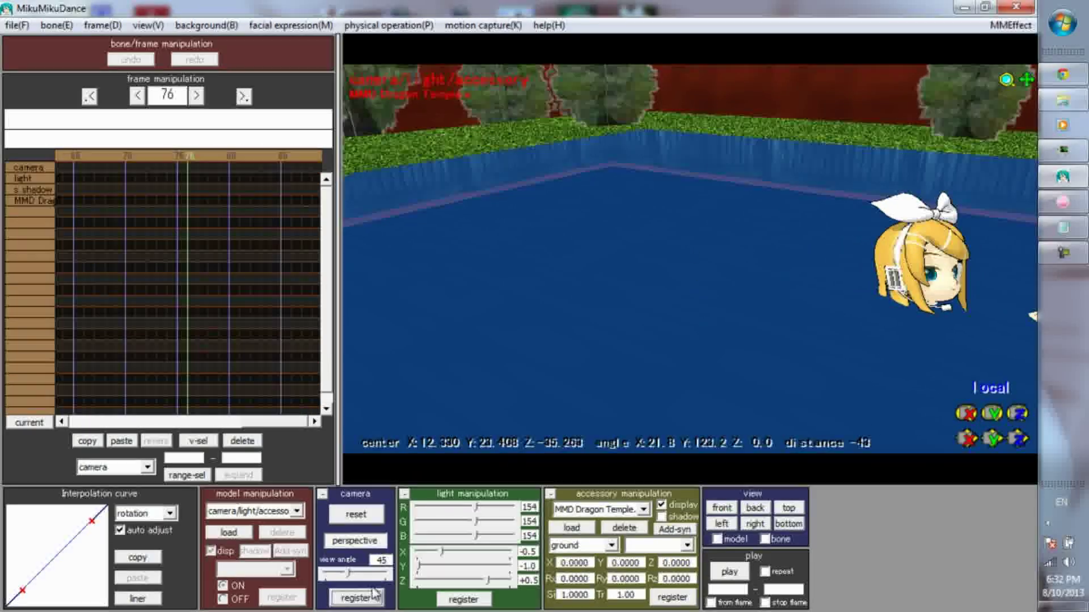
right_click_drag(527, 448, 588, 164)
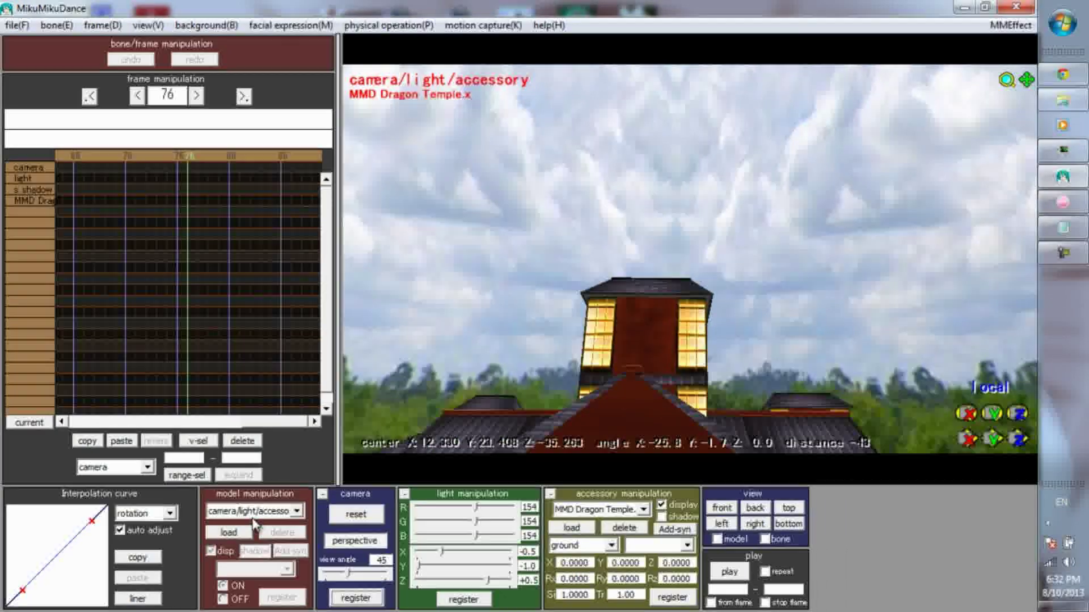
key("Return")
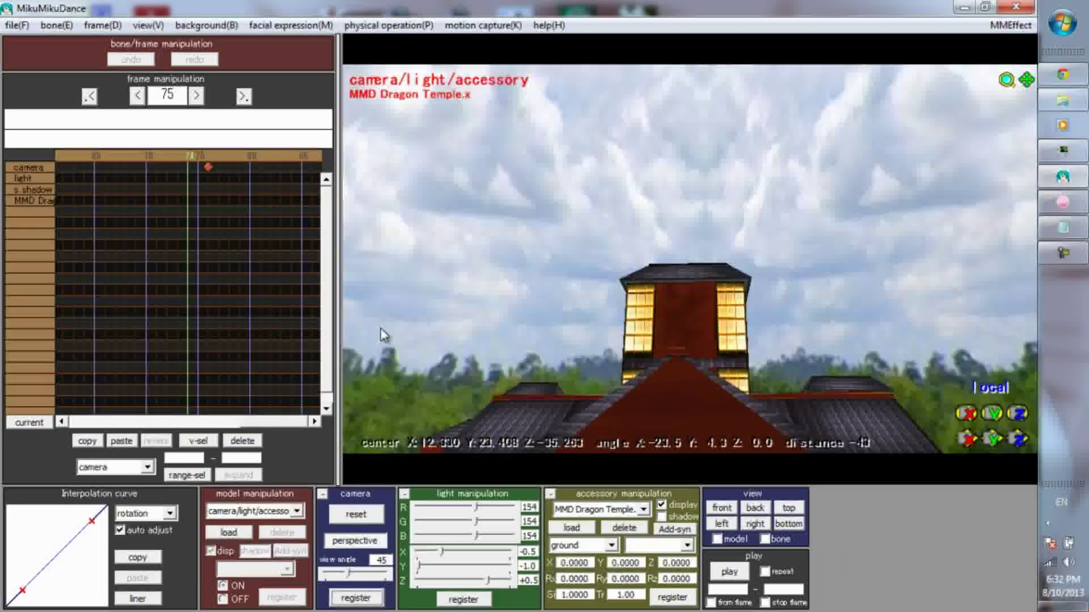
Reposition the camera at frame 77 to overlook the courtyard at angle X 24.6, Y 166.7, distance 245, and register it
key("Right")
scroll(422, 294, "up", 5)
right_click_drag(425, 299, 380, 453)
mouse_move(371, 605)
right_mouse_down()
mouse_move(195, 226)
mouse_move(352, 550)
mouse_move(355, 598)
mouse_move(416, 454)
mouse_move(467, 71)
mouse_move(507, 114)
mouse_move(418, 282)
mouse_move(371, 605)
right_mouse_up()
middle_click_drag(372, 606, 636, 273)
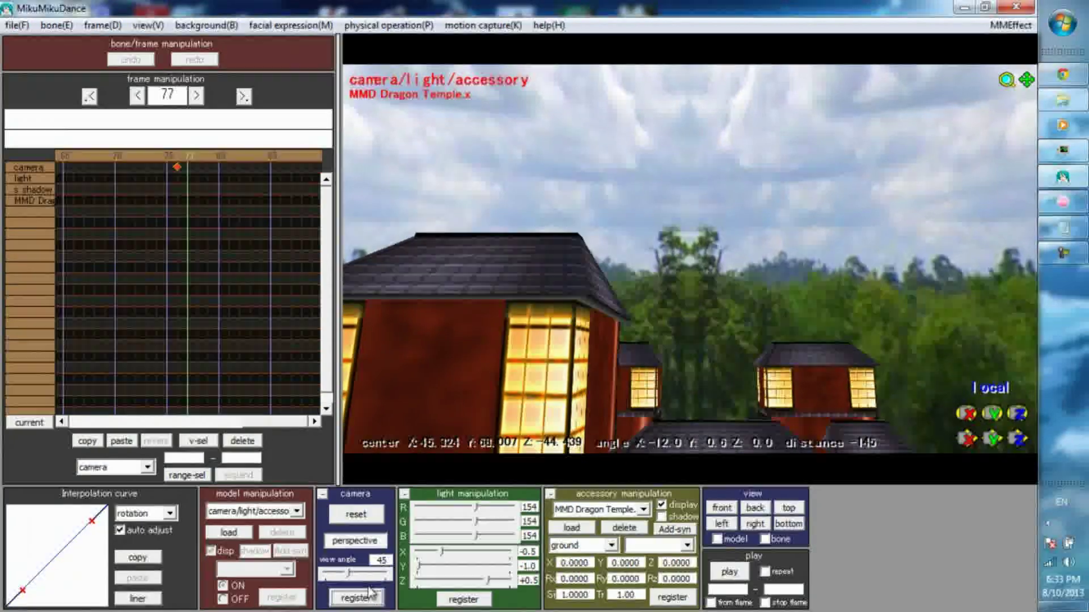
right_click_drag(636, 272, 819, 258)
scroll(667, 334, "down", 5)
scroll(669, 312, "down", 5)
scroll(622, 353, "up", 3)
middle_click_drag(819, 258, 775, 274)
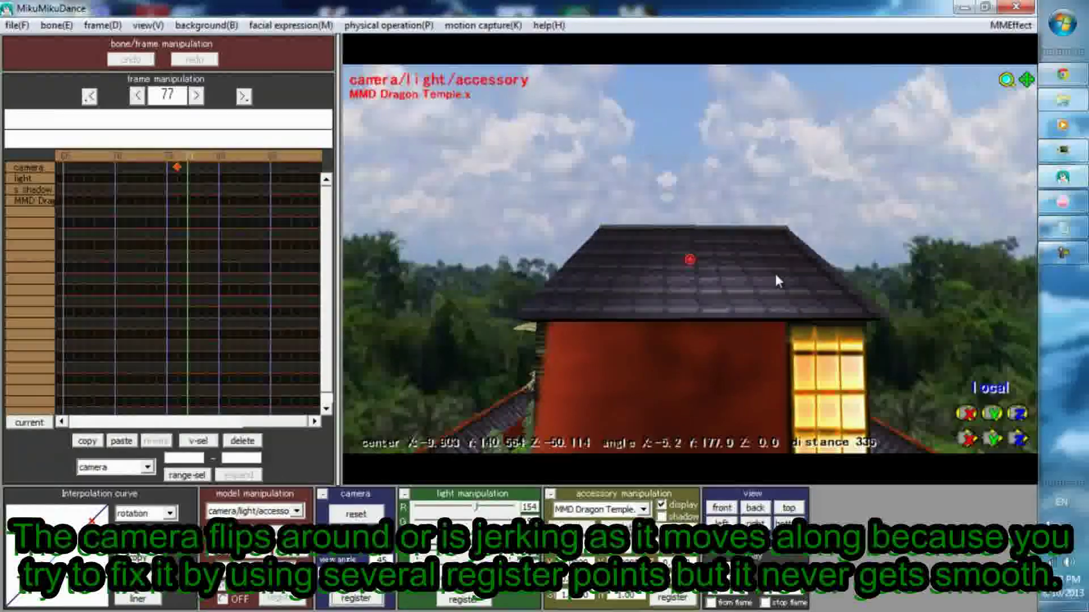
scroll(774, 271, "up", 2)
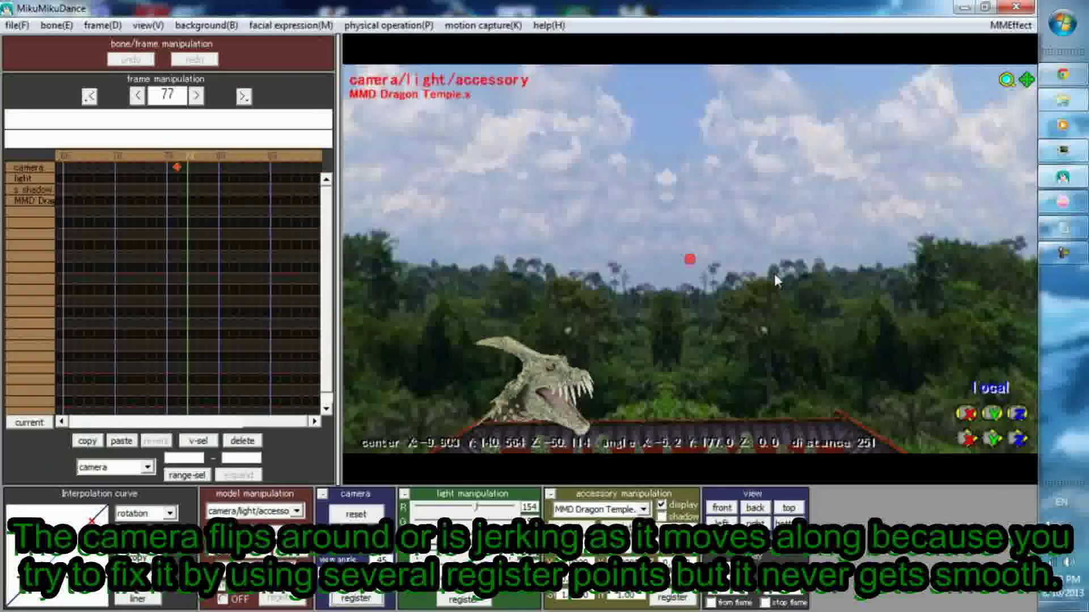
right_click_drag(774, 273, 652, 295)
middle_click_drag(652, 295, 737, 301)
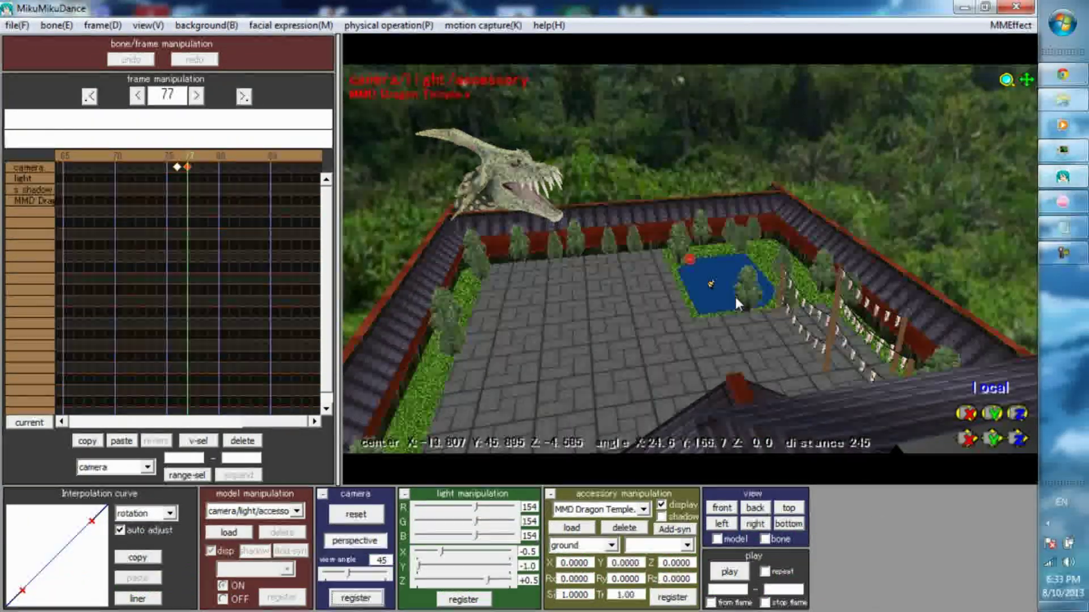
Register the same courtyard view at frame 197 and play back the camera motion
left_click(658, 312)
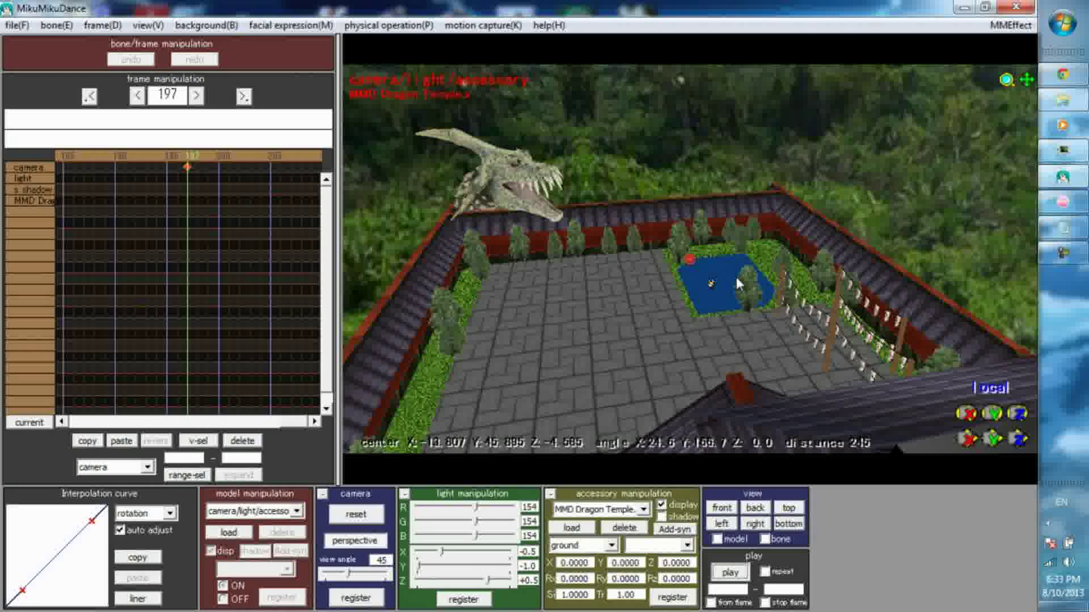
key("p")
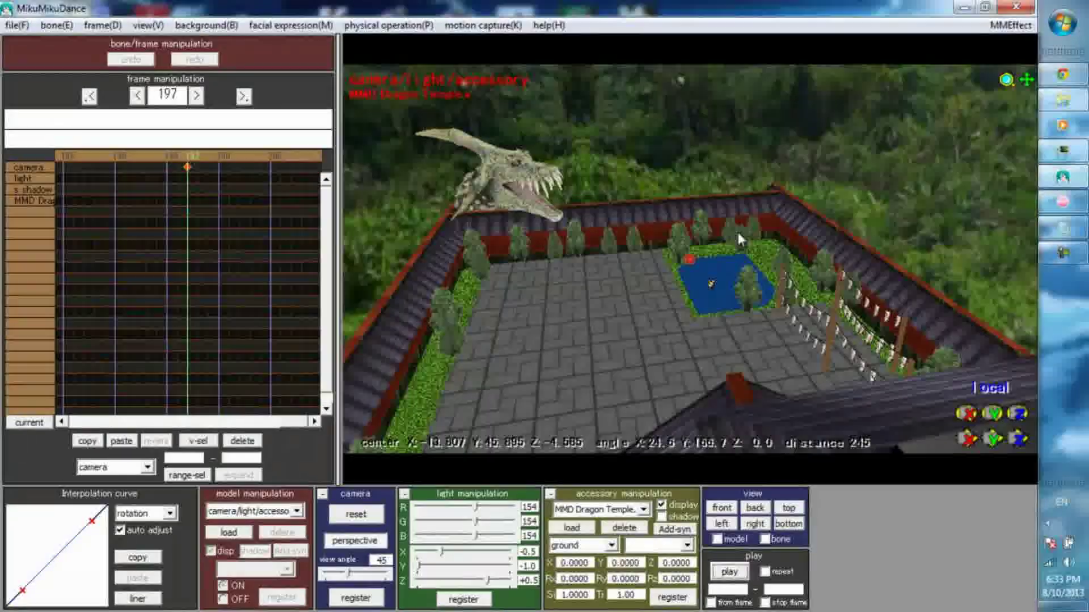
key("p")
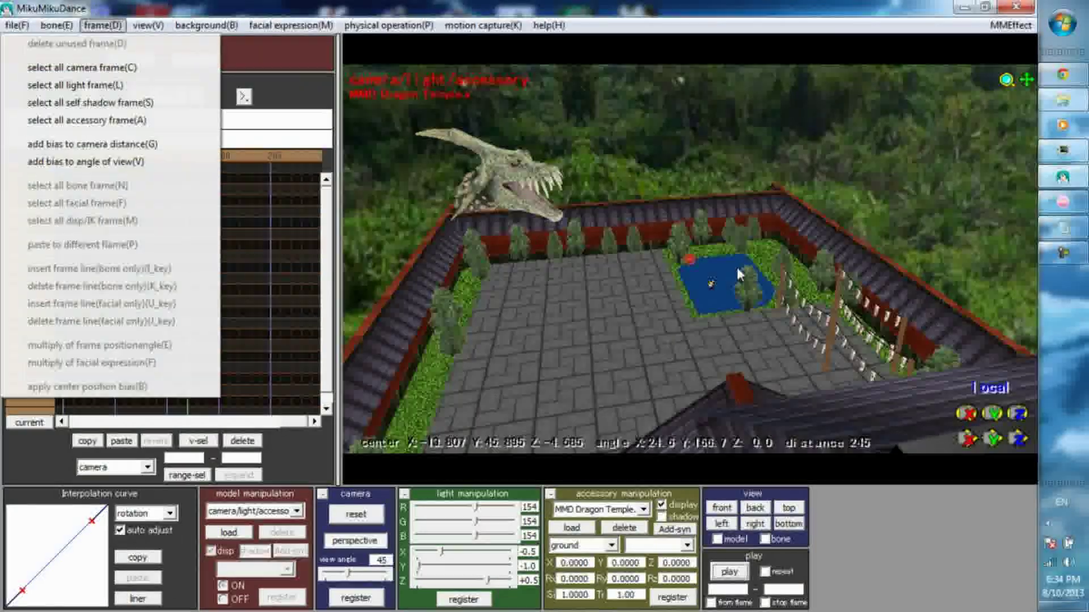
Select all camera frames and delete them
key("c")
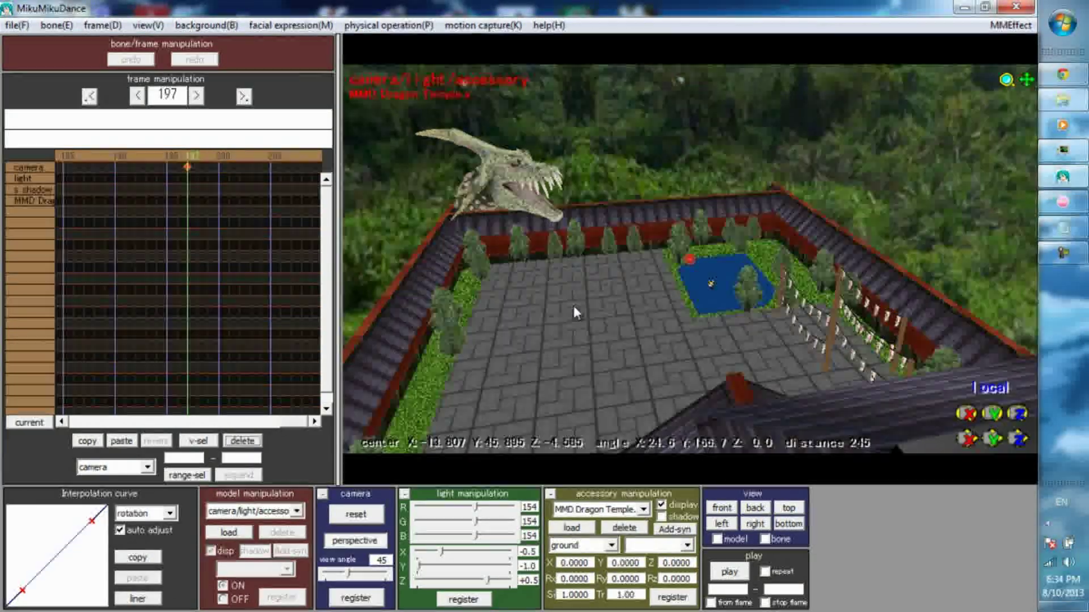
key("Delete")
Center the camera's anchor point on the model's head at distance 35, angle X 25.2, Y -227.5, and register at frame 197
right_click_drag(588, 331, 734, 25)
right_click_drag(771, 319, 371, 604)
middle_click_drag(122, 499, 121, 452)
right_click_drag(121, 452, 121, 451)
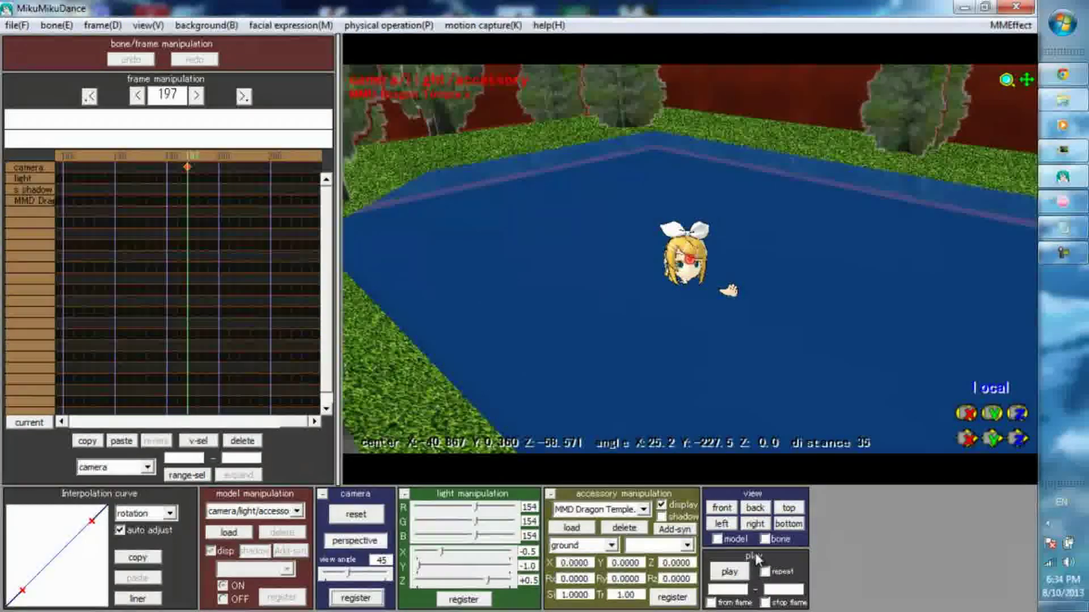
Replace the camera keyframe at frame 0 with the copied view of the model and play the animation
key("Delete")
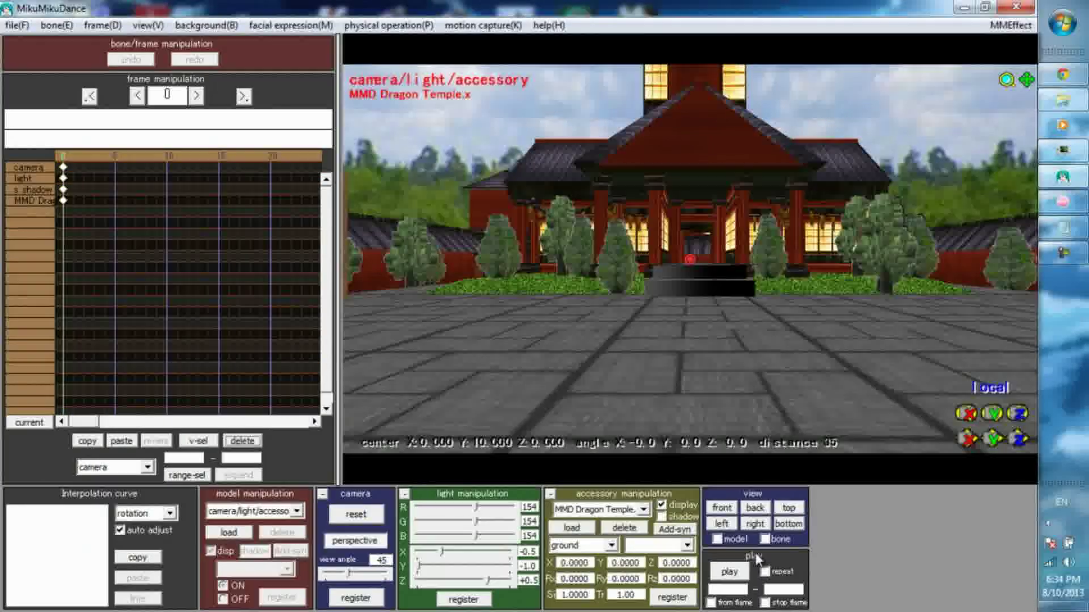
key("ctrl+v")
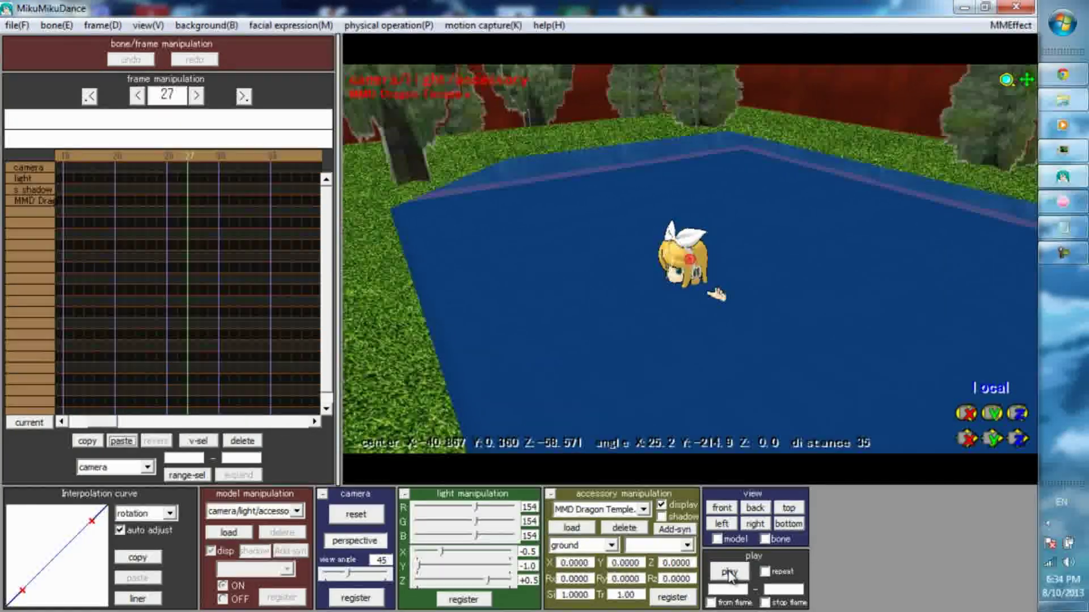
left_click(729, 576)
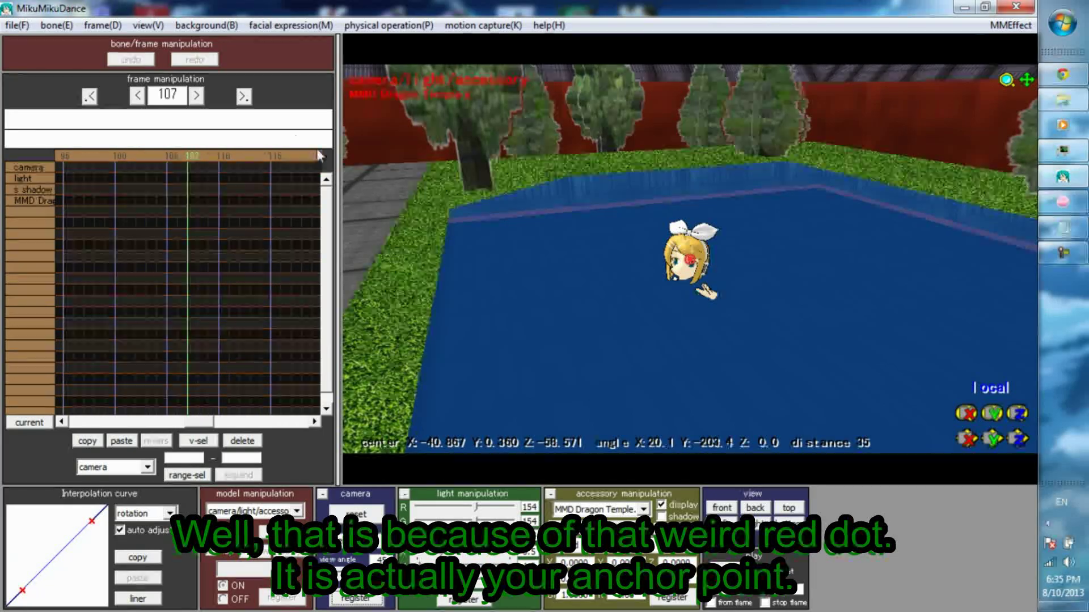
Swing the camera around the anchor point to angle X 1.1, Y -373.6, register it at frame 118, and review the motion
right_click_drag(407, 444, 103, 26)
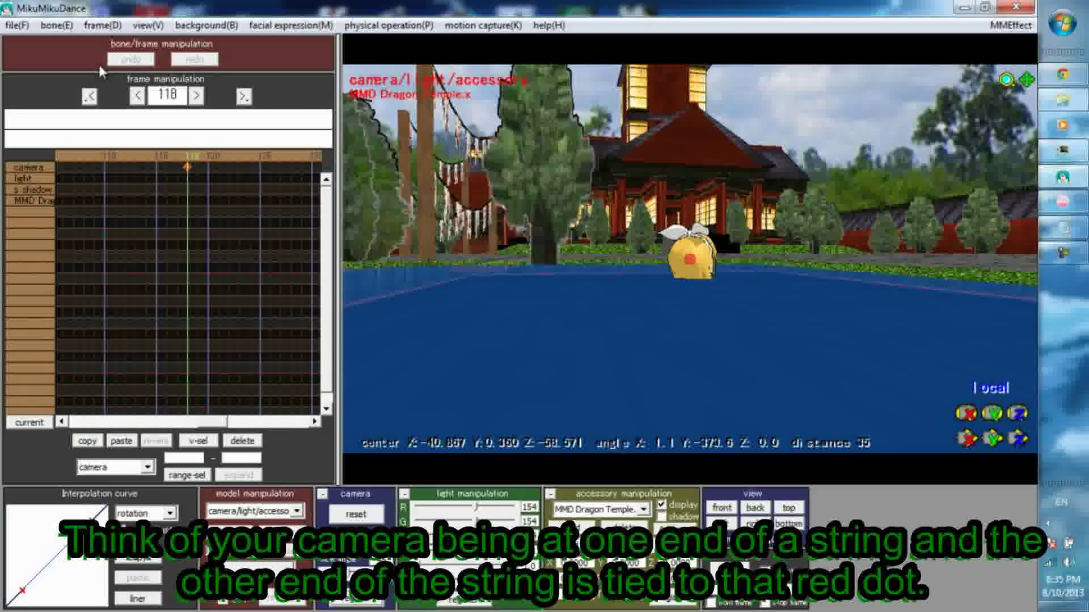
key("ctrl+z")
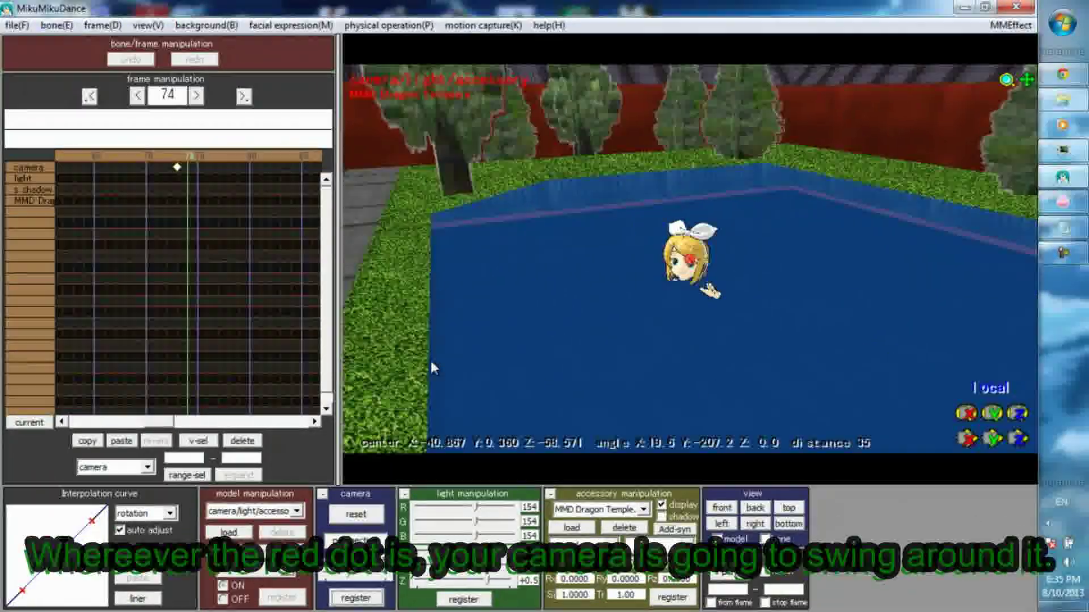
Advance the timeline from the swinging motion to frame 122, just past the last camera keyframe
right_click_drag(430, 358, 704, 262)
key("Right")
key("Right")
key("Right")
key("Right")
key("Right")
key("Right")
key("Right")
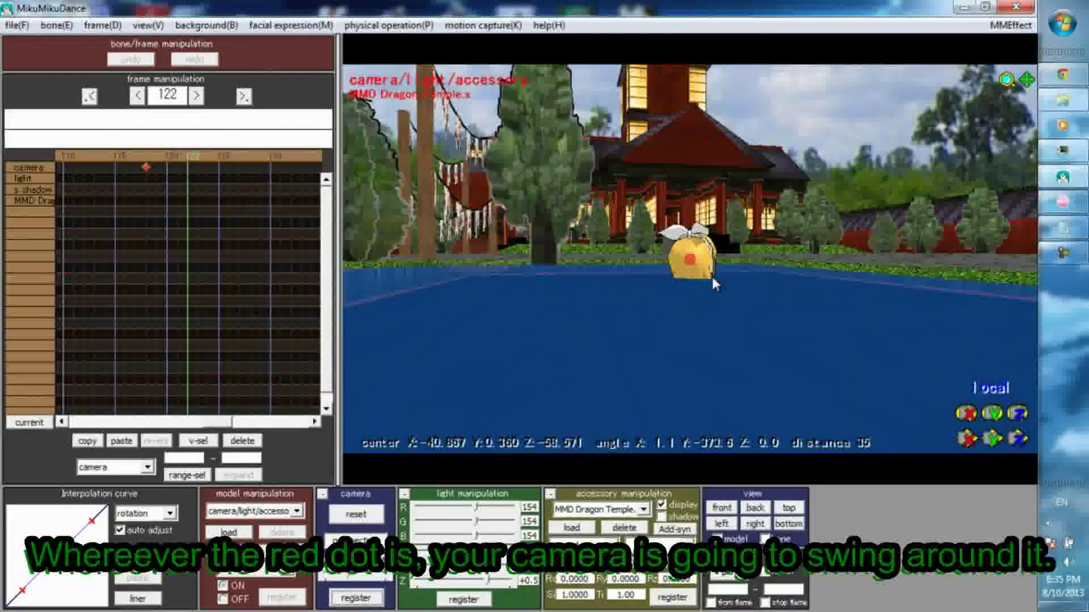
Move the camera's anchor point away from the model onto the temple roof ridge, at about center X 3.9, Y 71.2, Z 133.8
middle_click_drag(666, 299, 785, 368)
right_click_drag(785, 369, 957, 295)
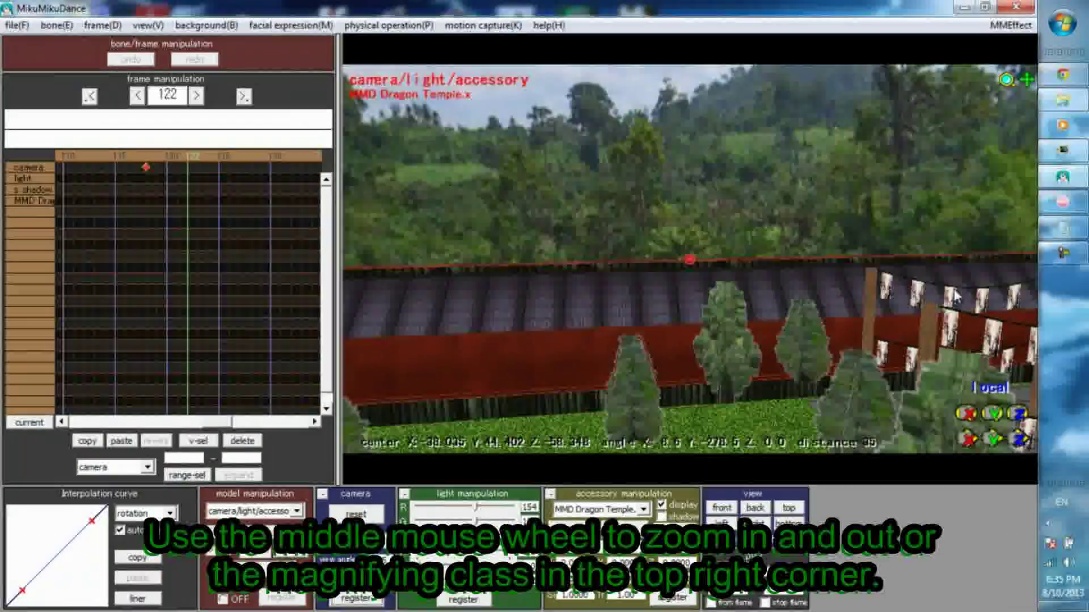
middle_click_drag(1039, 287, 684, 243)
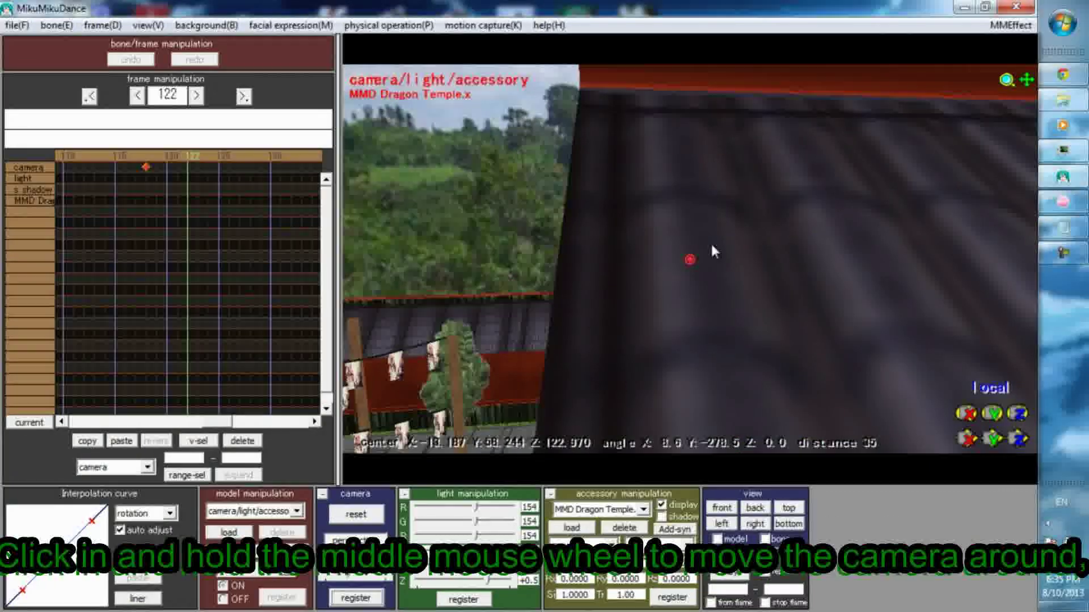
right_click_drag(713, 247, 776, 276)
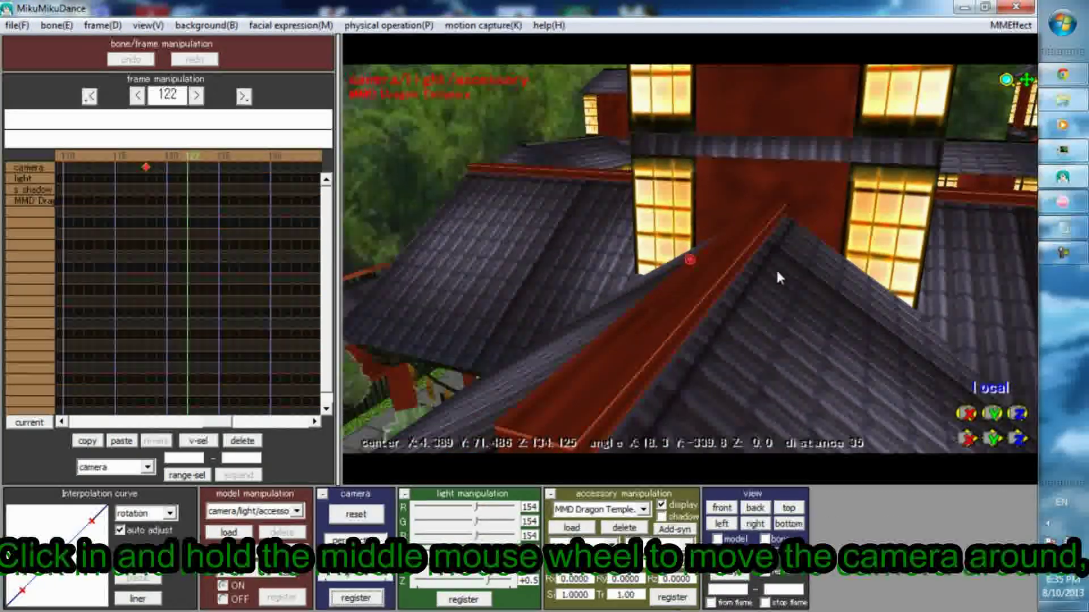
middle_click_drag(777, 273, 727, 252)
Rotate the camera around the roof anchor point to angle X 24.6, Y -181.6, facing the courtyard, and register it at frame 122
right_click_drag(508, 272, 809, 228)
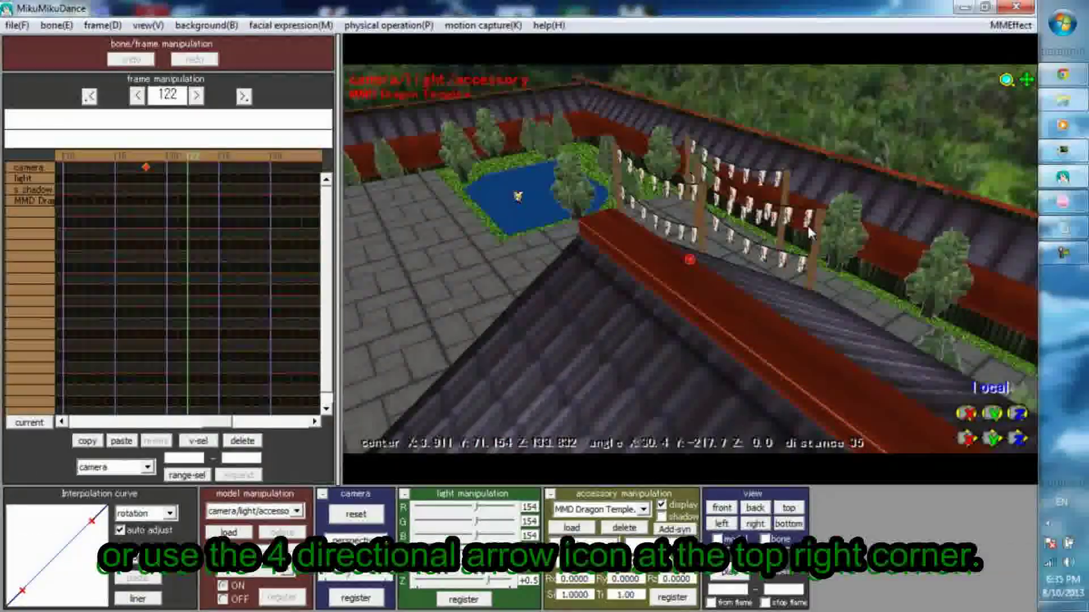
right_click_drag(890, 247, 708, 227)
key("Return")
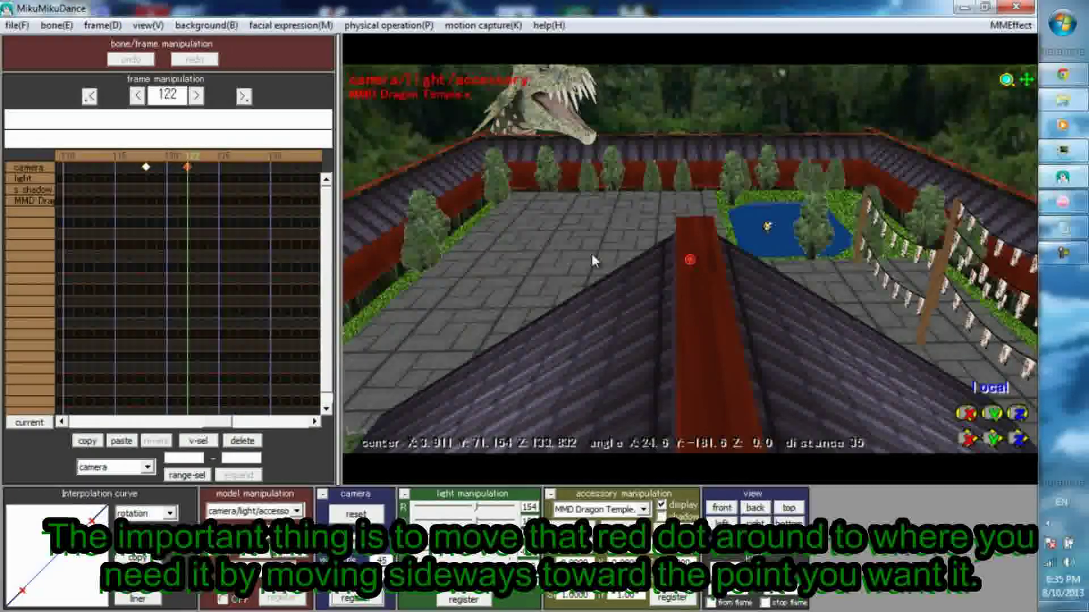